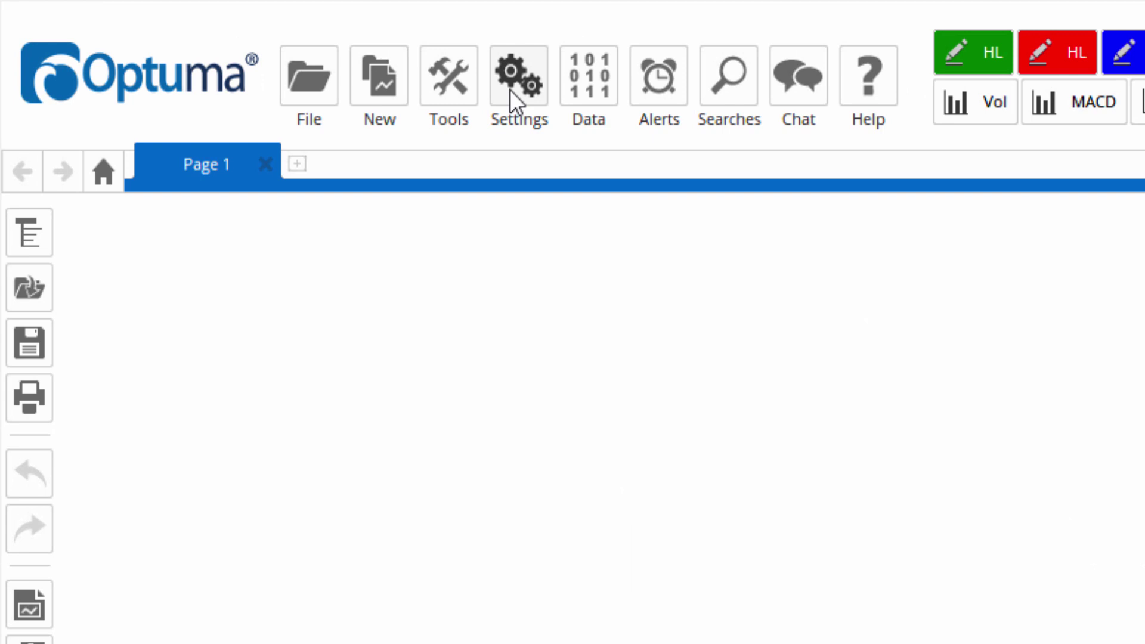
Open the Settings options list to reach the Script Manager.
{"action": "left_click", "coordinate": [517, 88]}
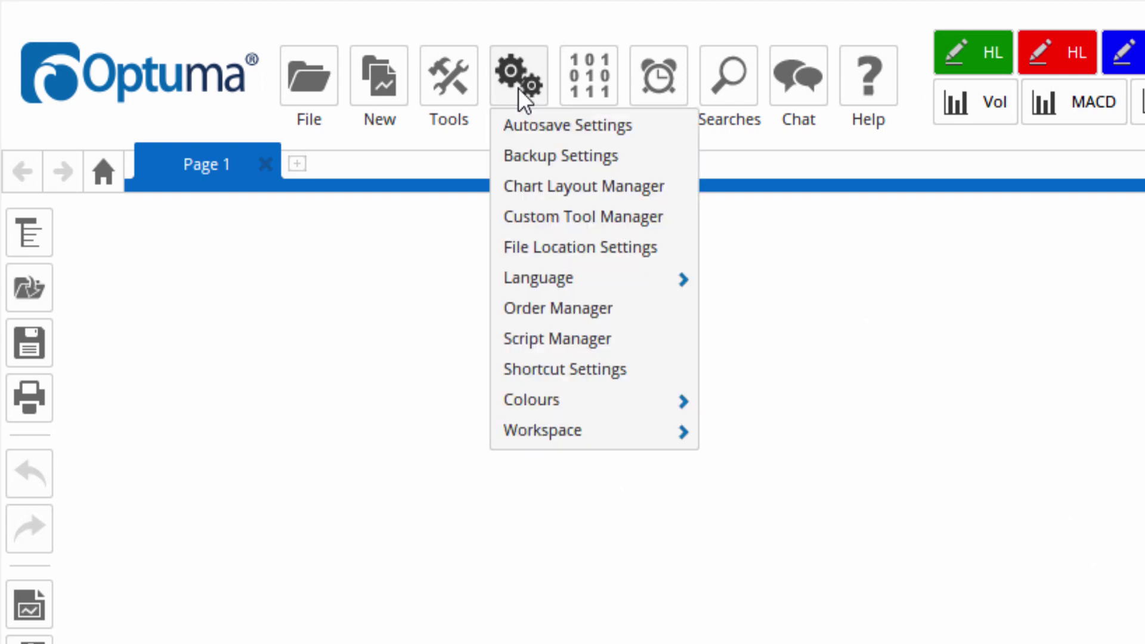
{"action": "left_click", "coordinate": [609, 339]}
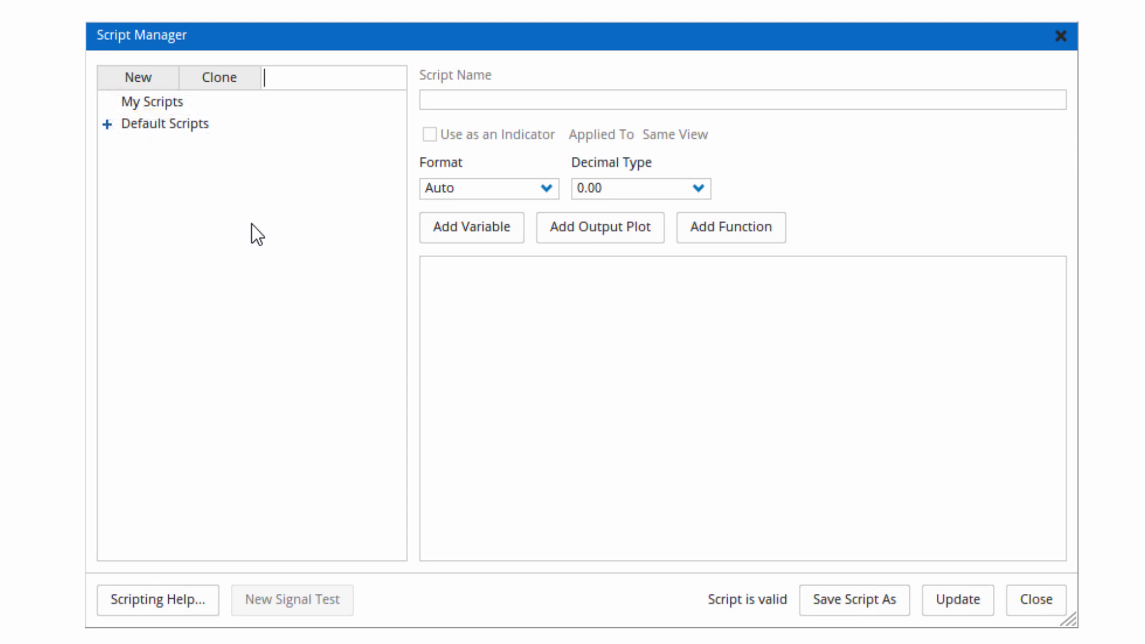
{"action": "left_click", "coordinate": [107, 126]}
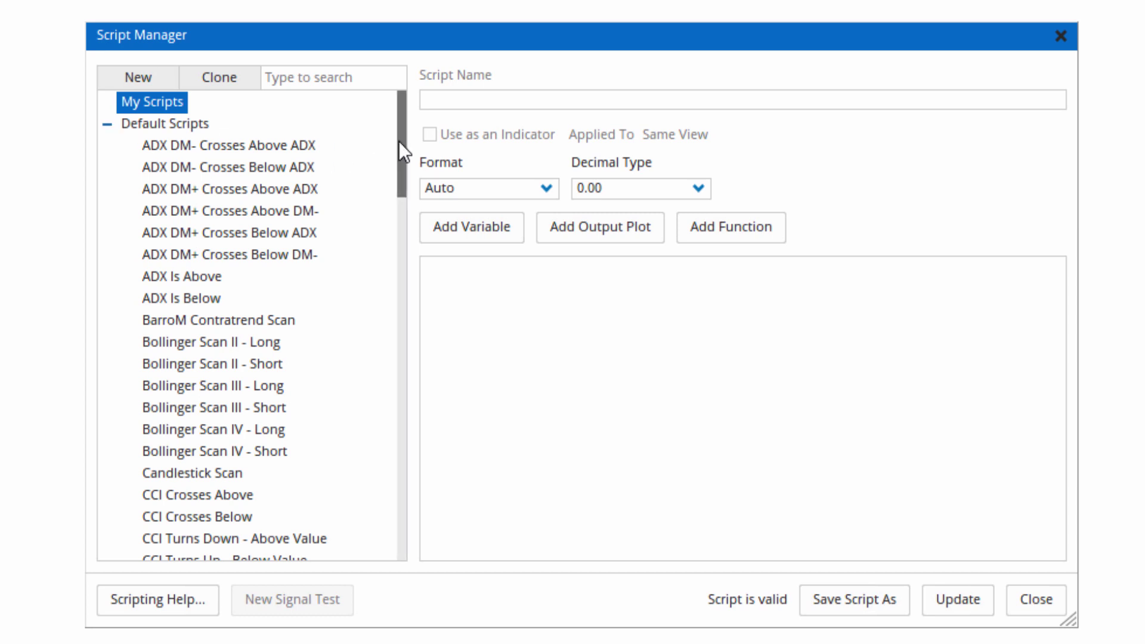
{"action": "left_click_drag", "start_coordinate": [402, 141], "coordinate": [400, 182]}
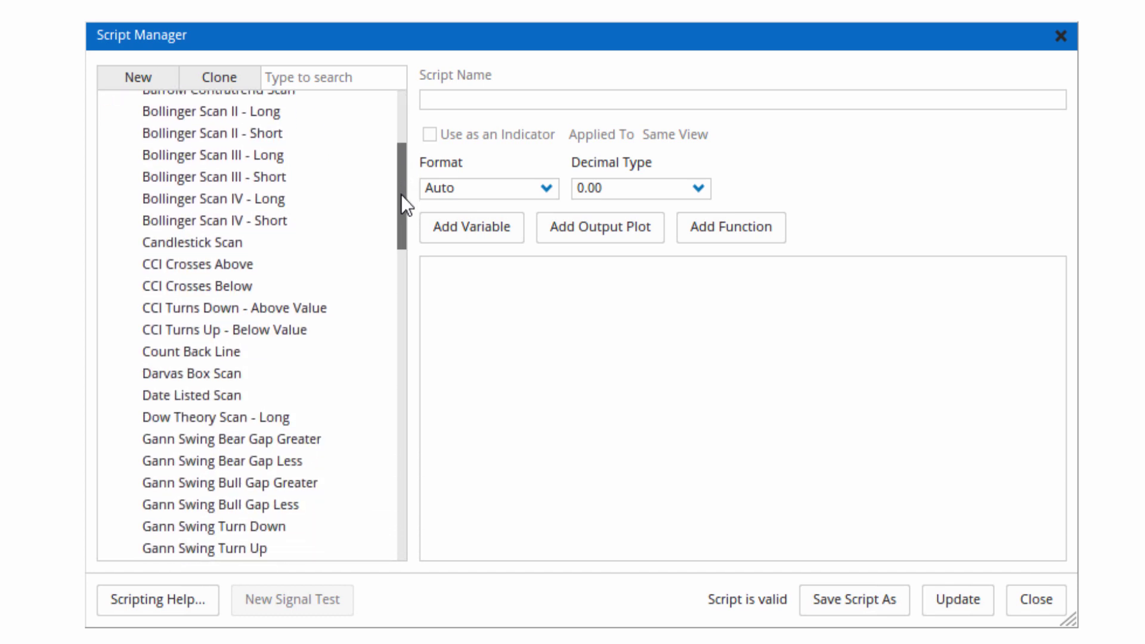
{"action": "left_click_drag", "start_coordinate": [400, 182], "coordinate": [402, 139]}
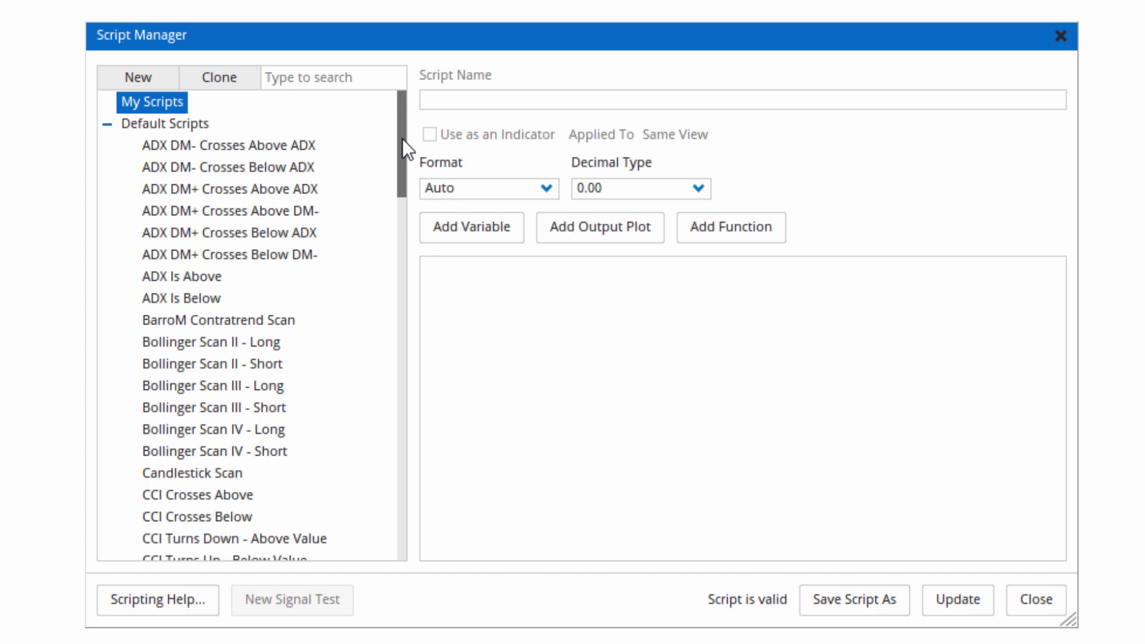
{"action": "mouse_move", "coordinate": [230, 211]}
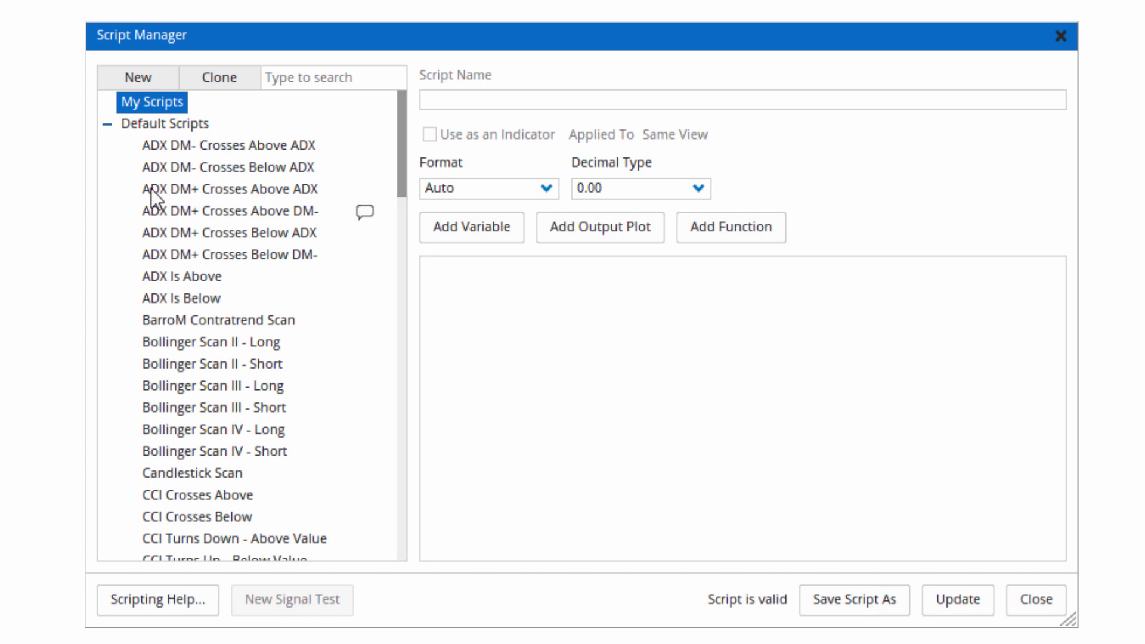
{"action": "left_click", "coordinate": [108, 126]}
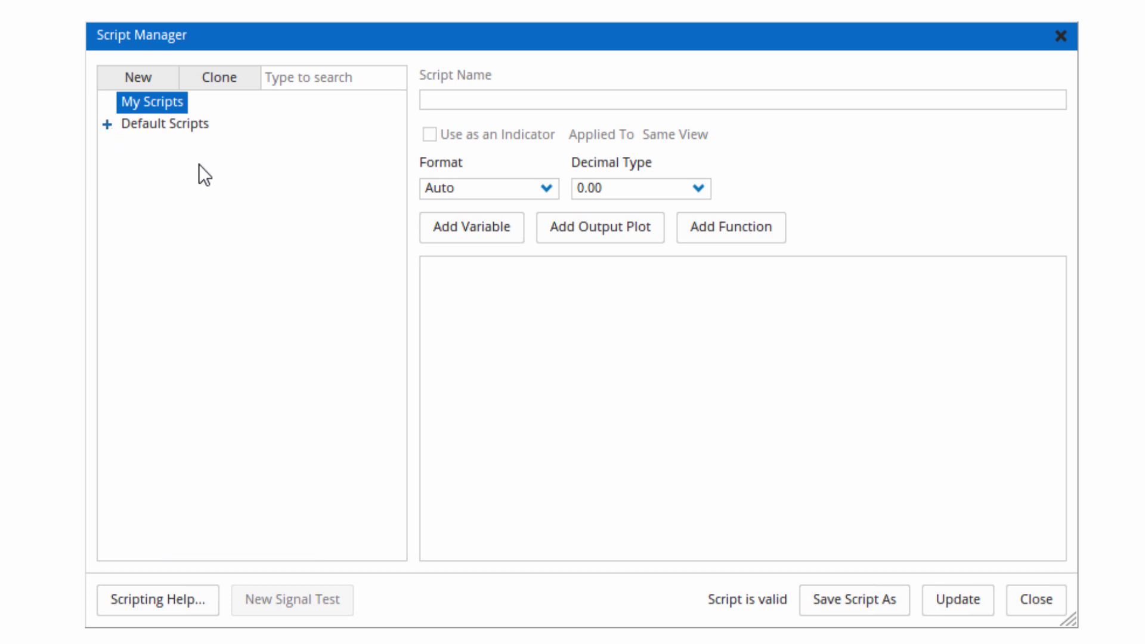
Add a new blank script and select its Script Name field to name it 'Test'.
{"action": "left_click", "coordinate": [142, 76]}
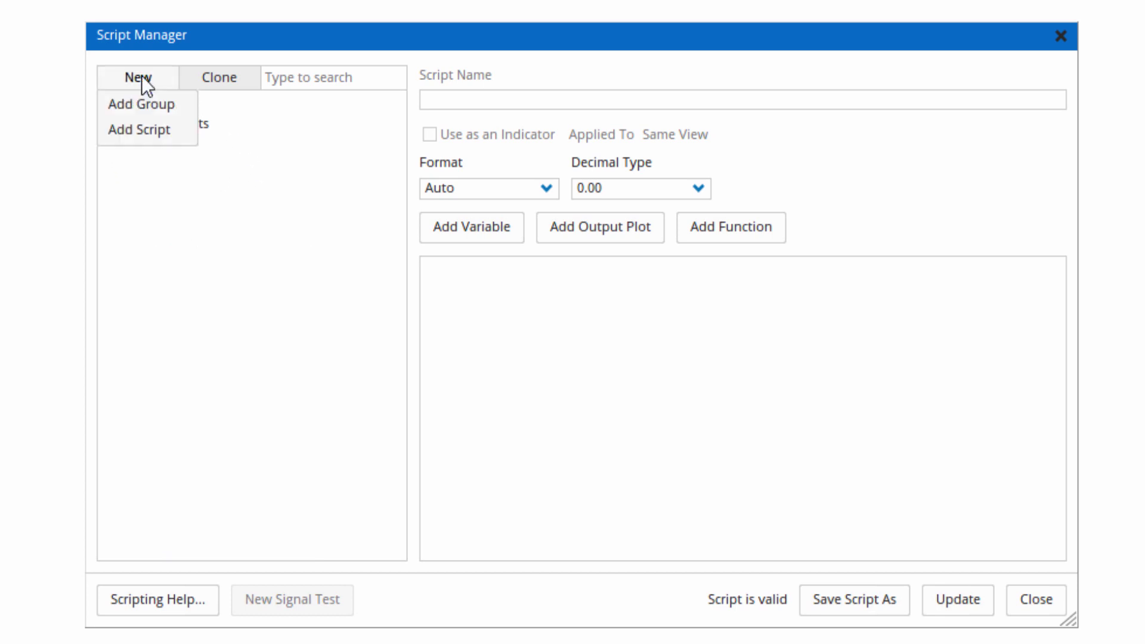
{"action": "left_click", "coordinate": [141, 129]}
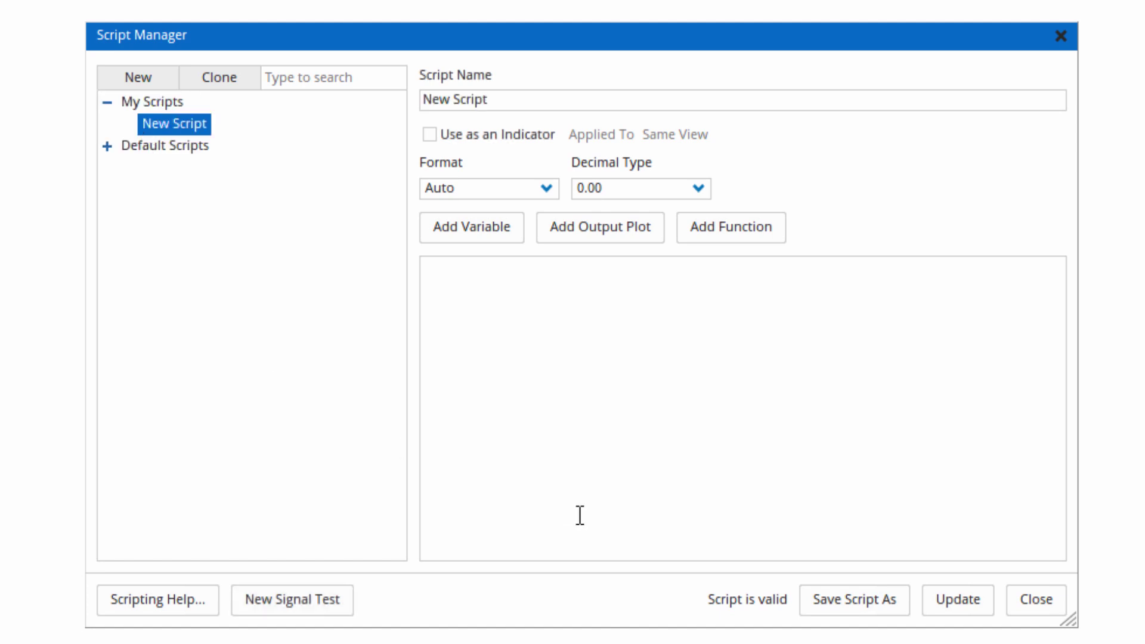
{"action": "mouse_move", "coordinate": [241, 123]}
{"action": "triple_click", "coordinate": [532, 99]}
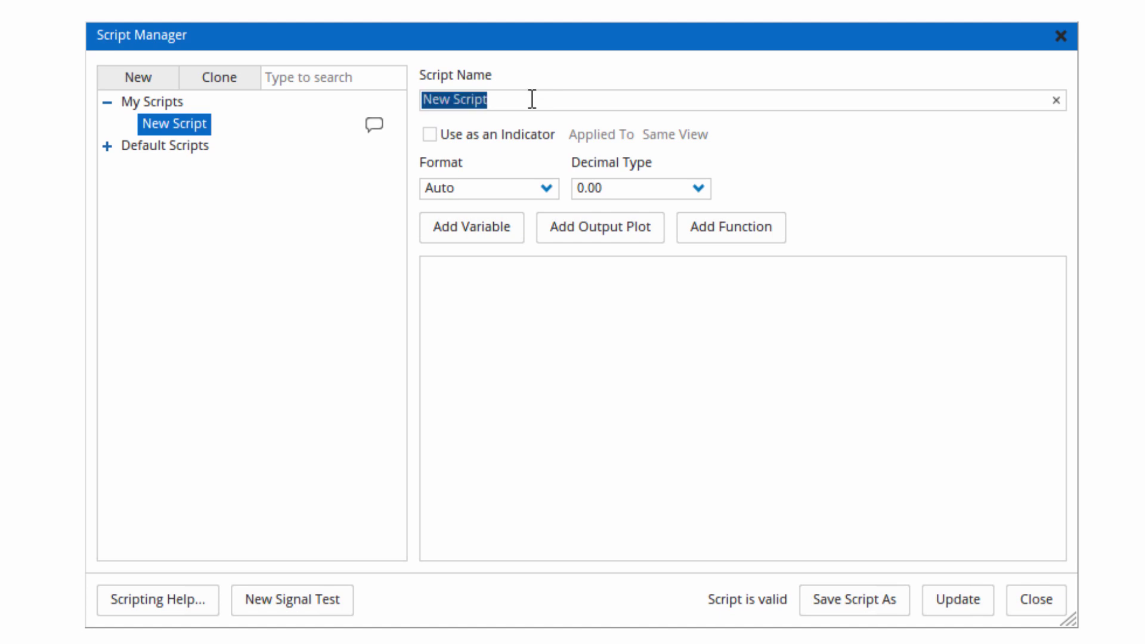
{"action": "type", "text": "Test"}
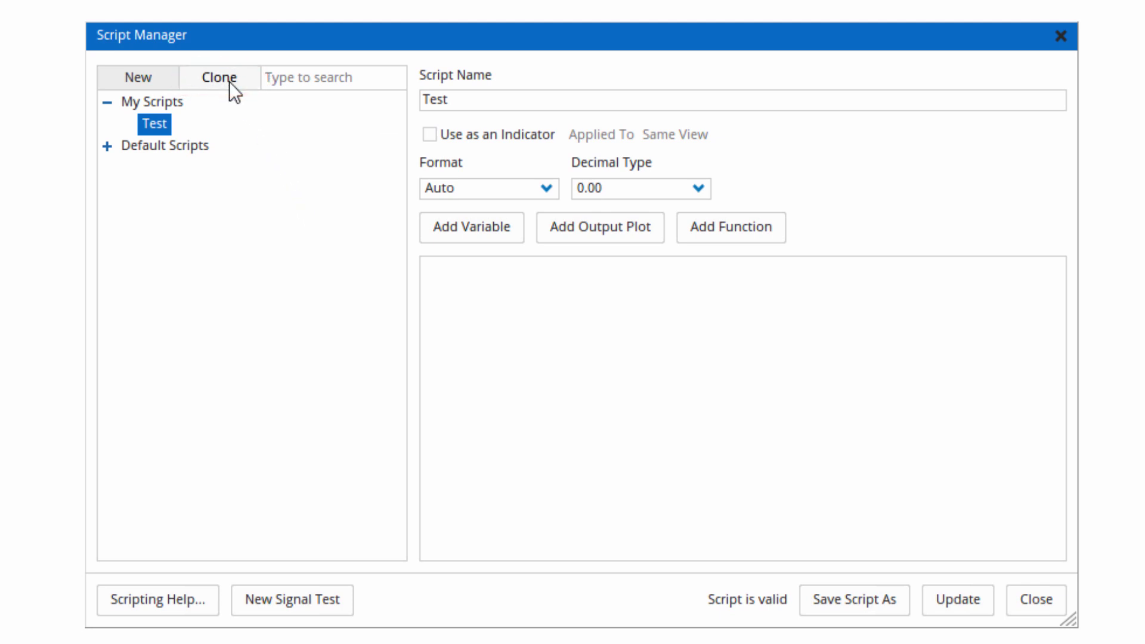
Clone the Test script into 'Test 1' and deselect its name text.
{"action": "left_click", "coordinate": [230, 81]}
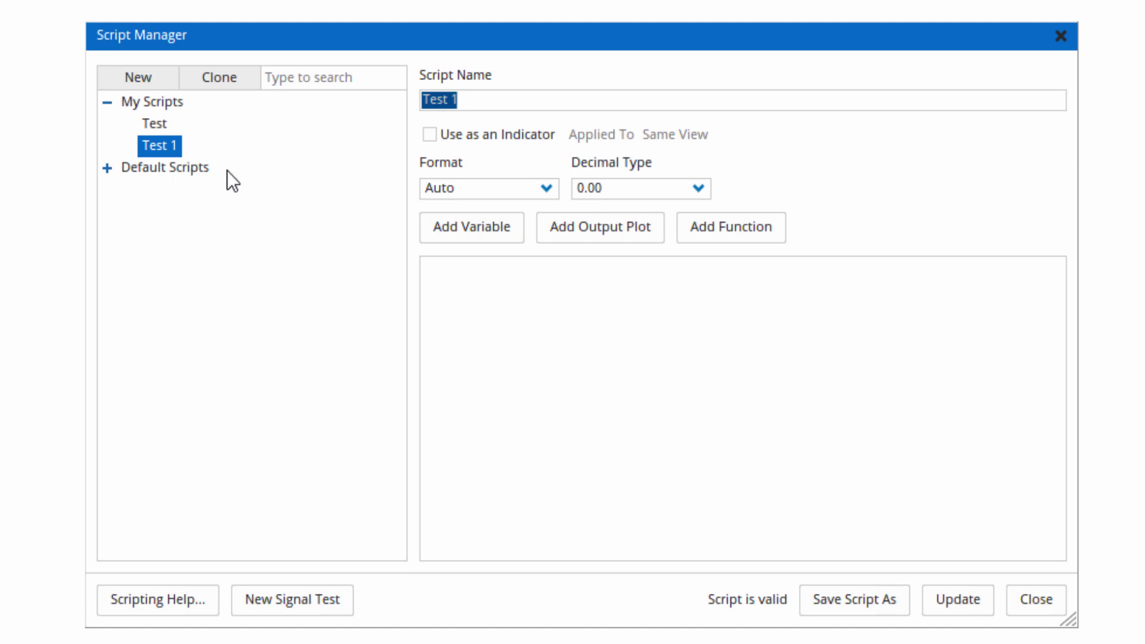
{"action": "left_click", "coordinate": [552, 106]}
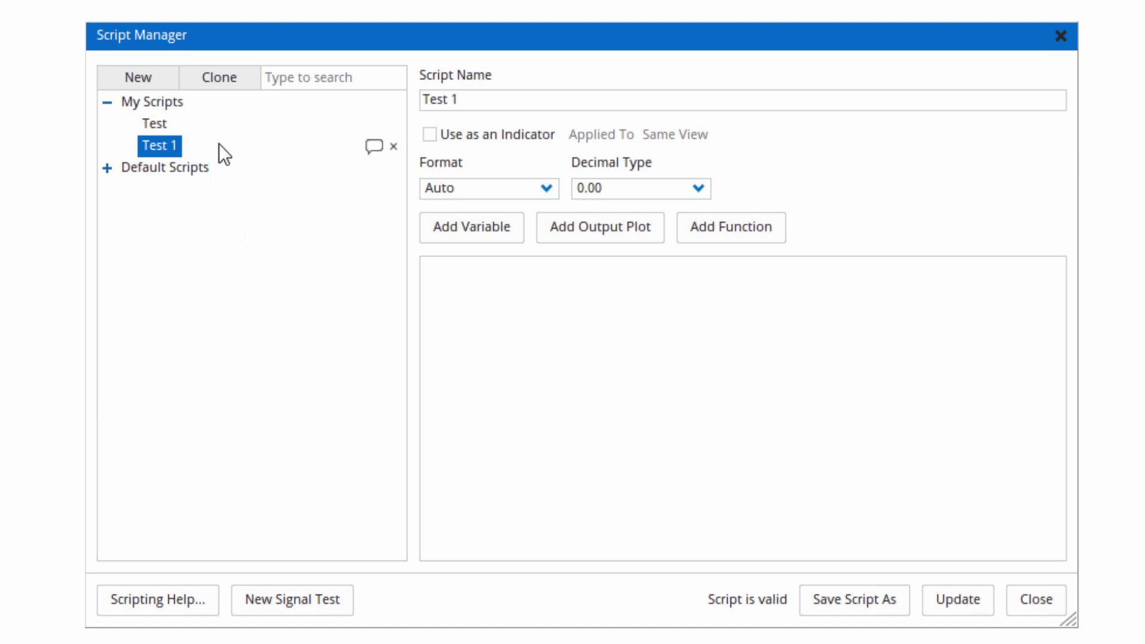
Add a new script group named 'My Scans' and select the Test 1 script.
{"action": "left_click", "coordinate": [145, 80]}
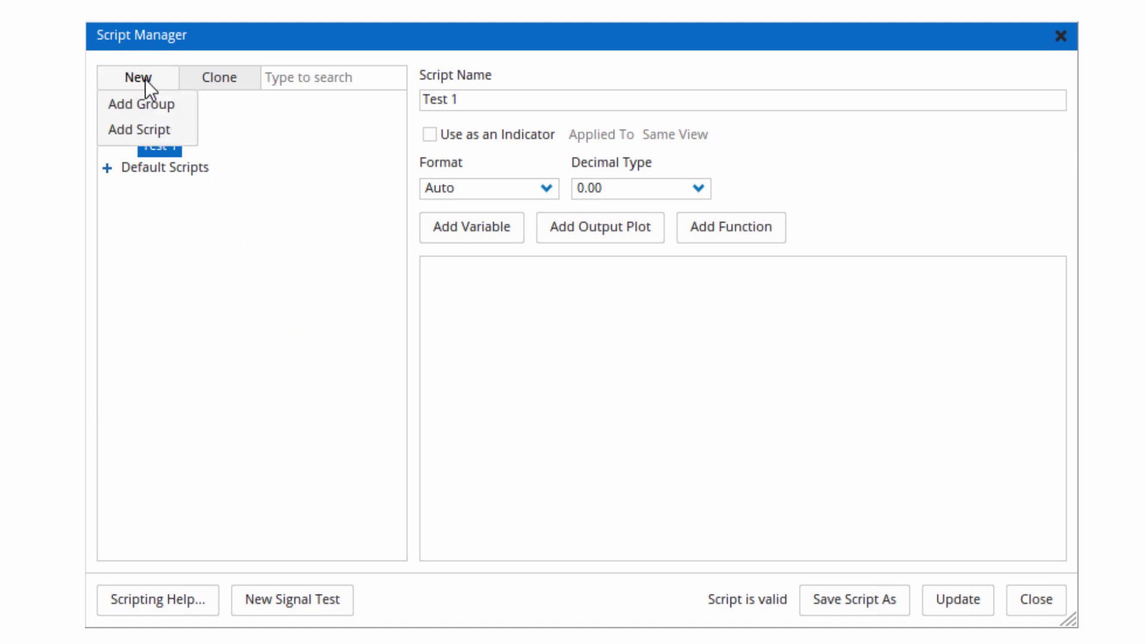
{"action": "left_click", "coordinate": [144, 107]}
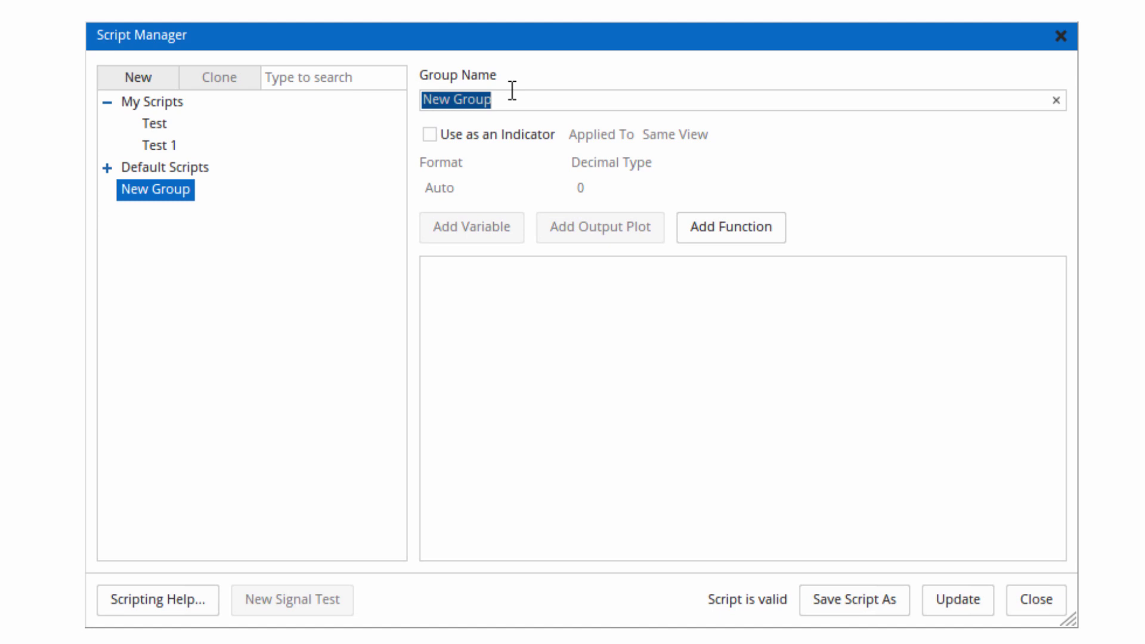
{"action": "mouse_move", "coordinate": [540, 100]}
{"action": "type", "text": "My Scans"}
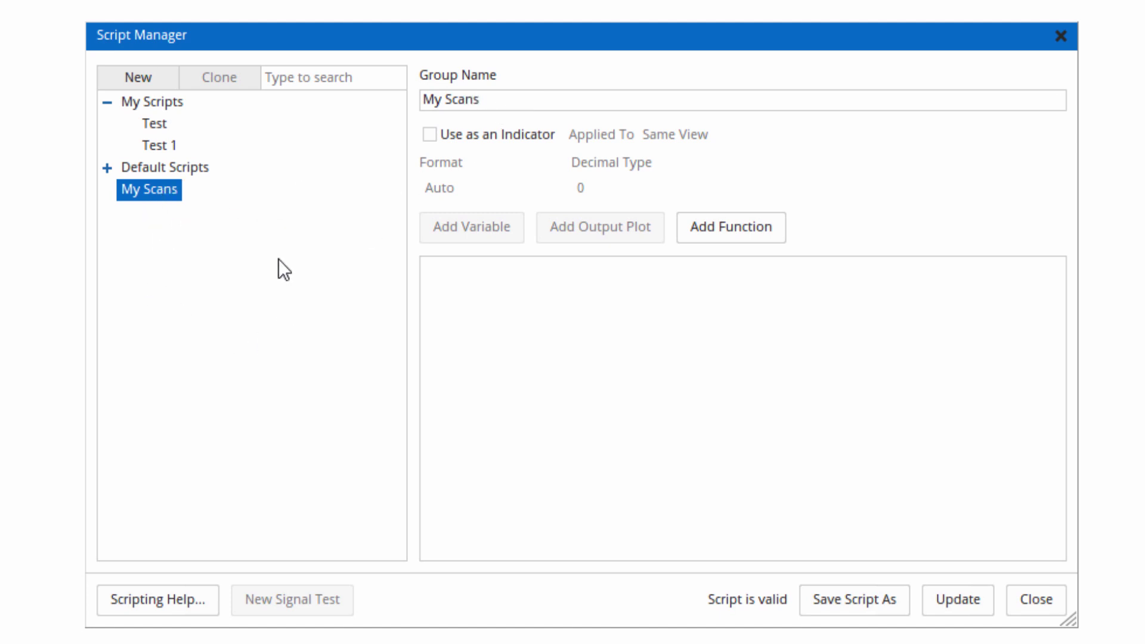
{"action": "left_click", "coordinate": [162, 146]}
Drag Test 1 into the My Scans group, then collapse and re-expand My Scans.
{"action": "left_click_drag", "start_coordinate": [161, 146], "coordinate": [169, 164]}
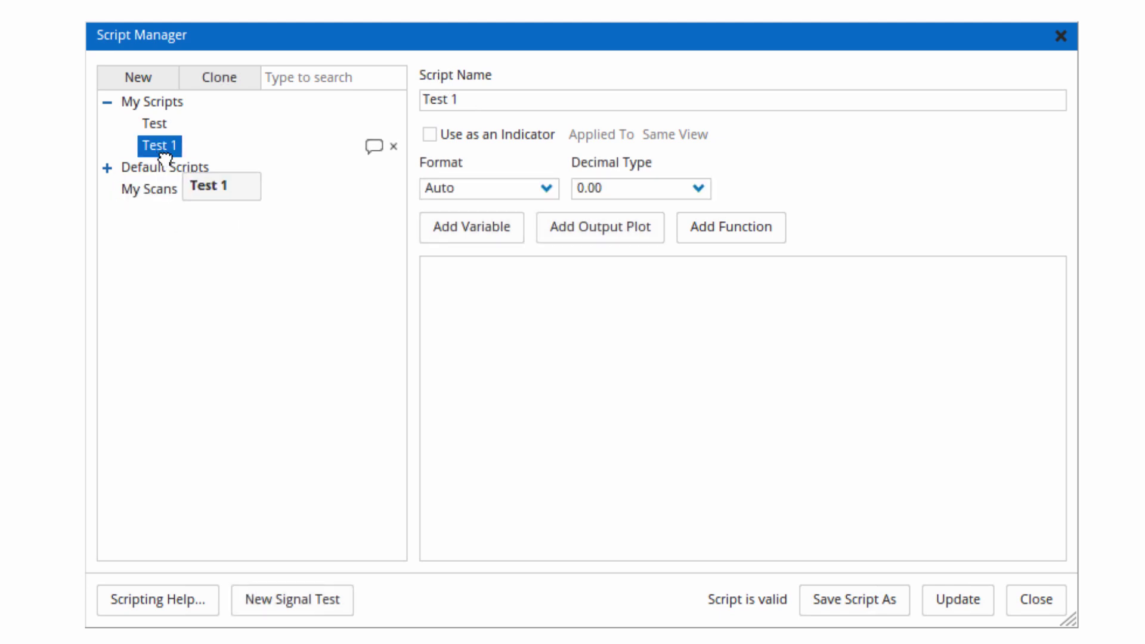
{"action": "left_click_drag", "start_coordinate": [169, 164], "coordinate": [171, 192]}
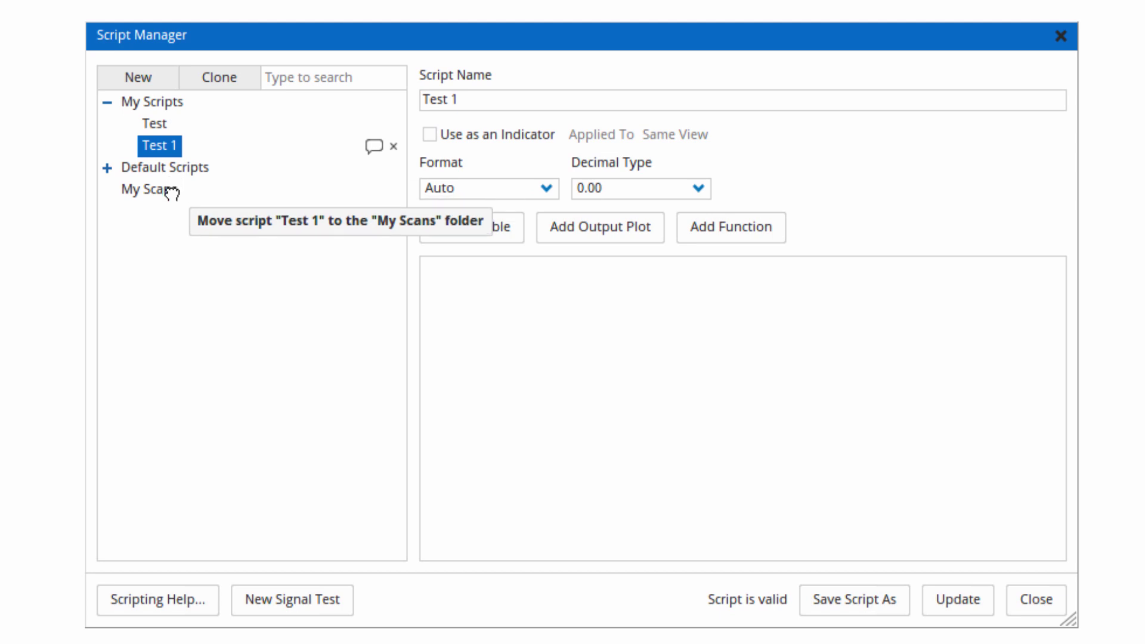
{"action": "left_click_drag", "start_coordinate": [171, 192], "coordinate": [171, 194]}
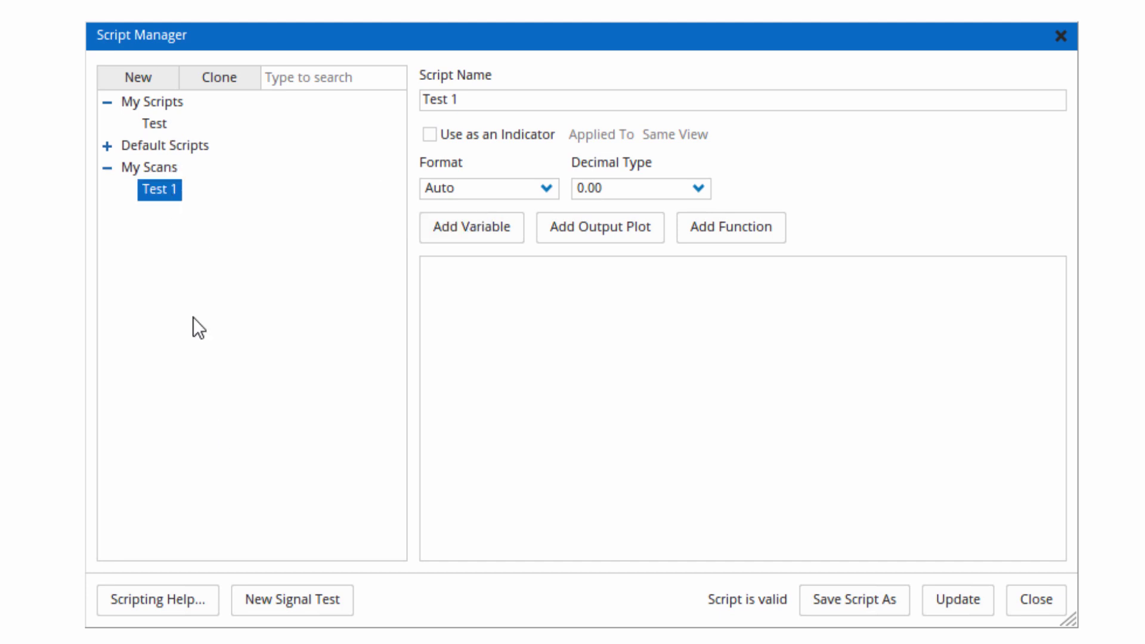
{"action": "left_click", "coordinate": [107, 168]}
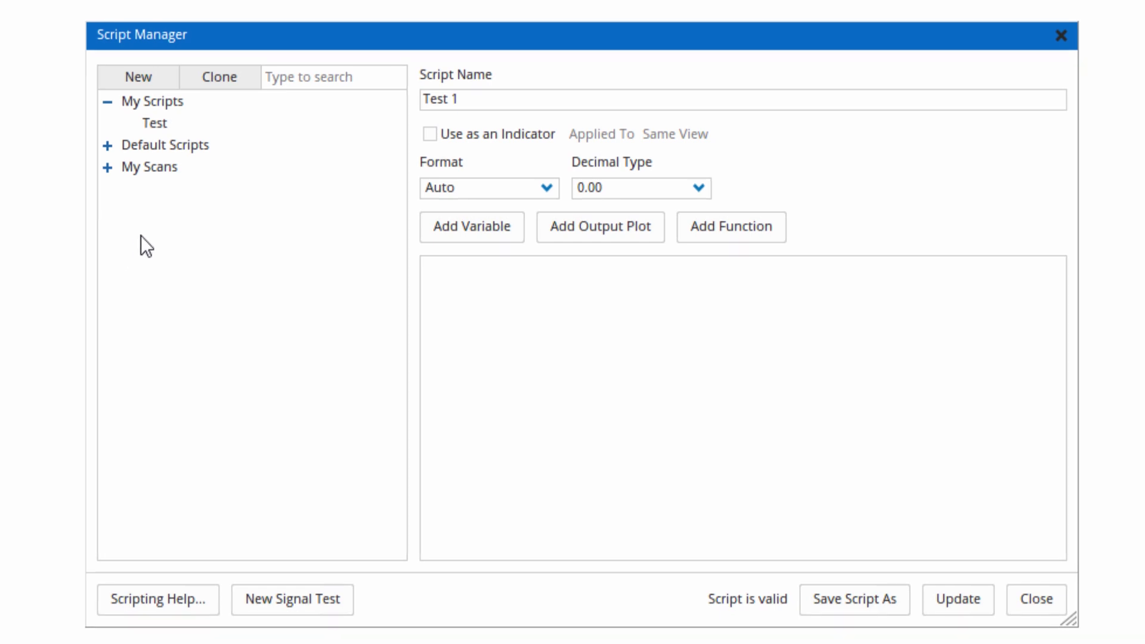
{"action": "left_click", "coordinate": [110, 170]}
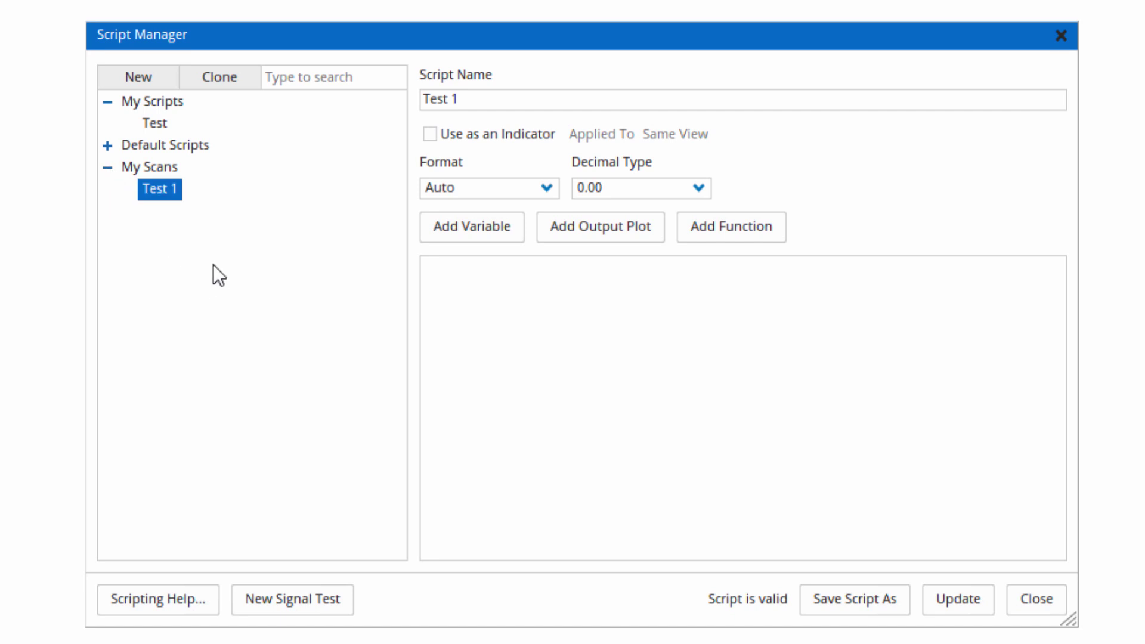
{"action": "mouse_move", "coordinate": [269, 188]}
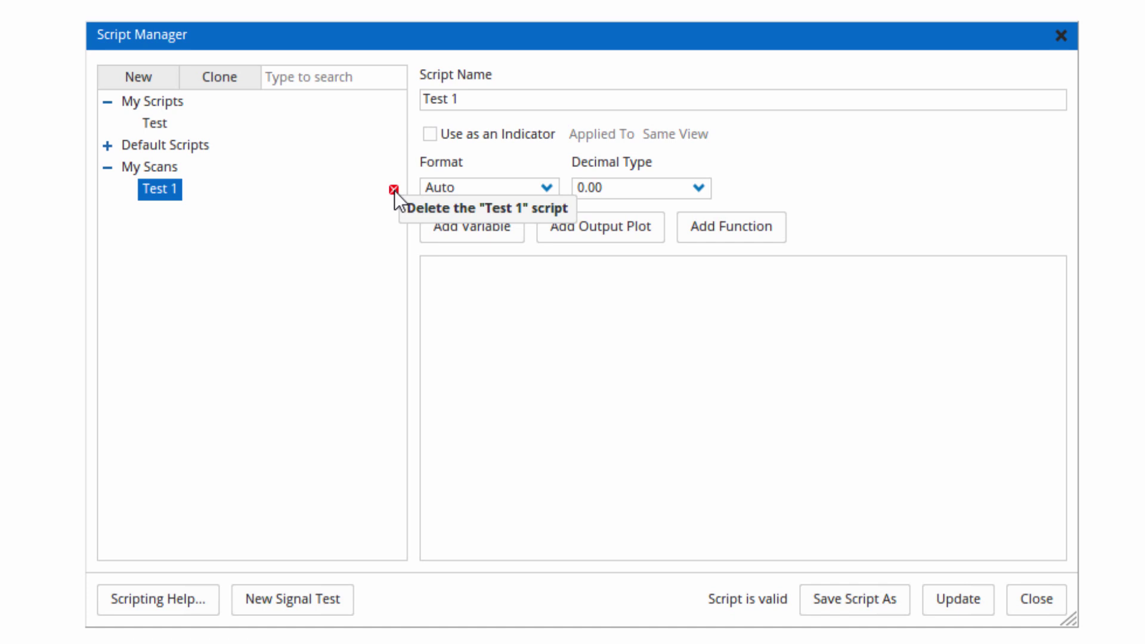
Delete the Test 1 script, then delete the My Scans group, confirming with Yes.
{"action": "left_click", "coordinate": [393, 190]}
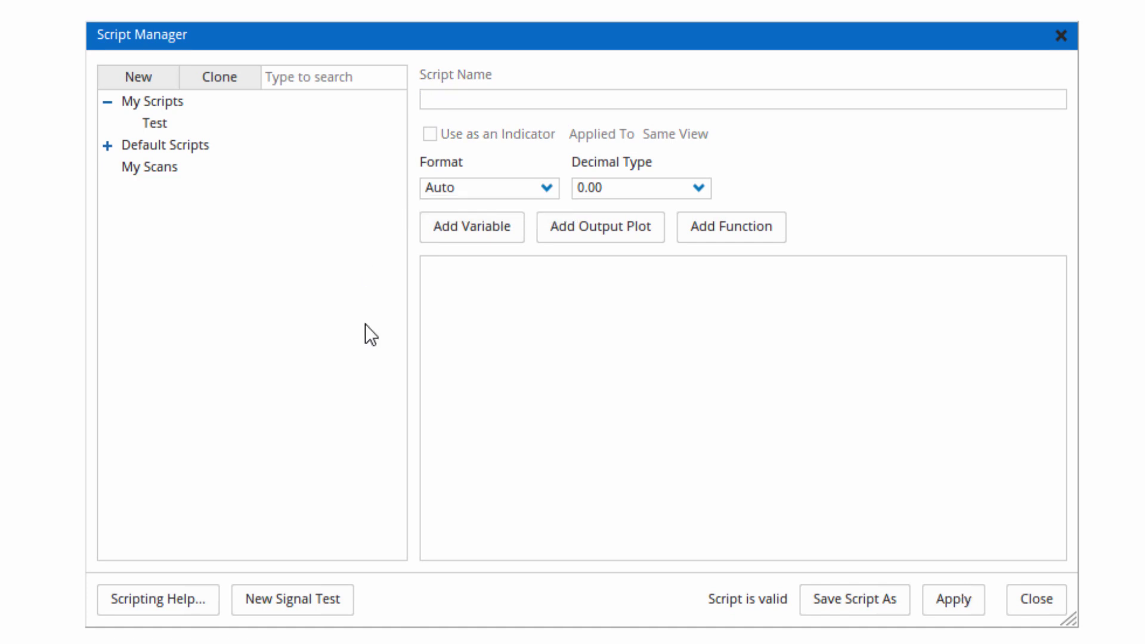
{"action": "mouse_move", "coordinate": [251, 167]}
{"action": "left_click", "coordinate": [395, 170]}
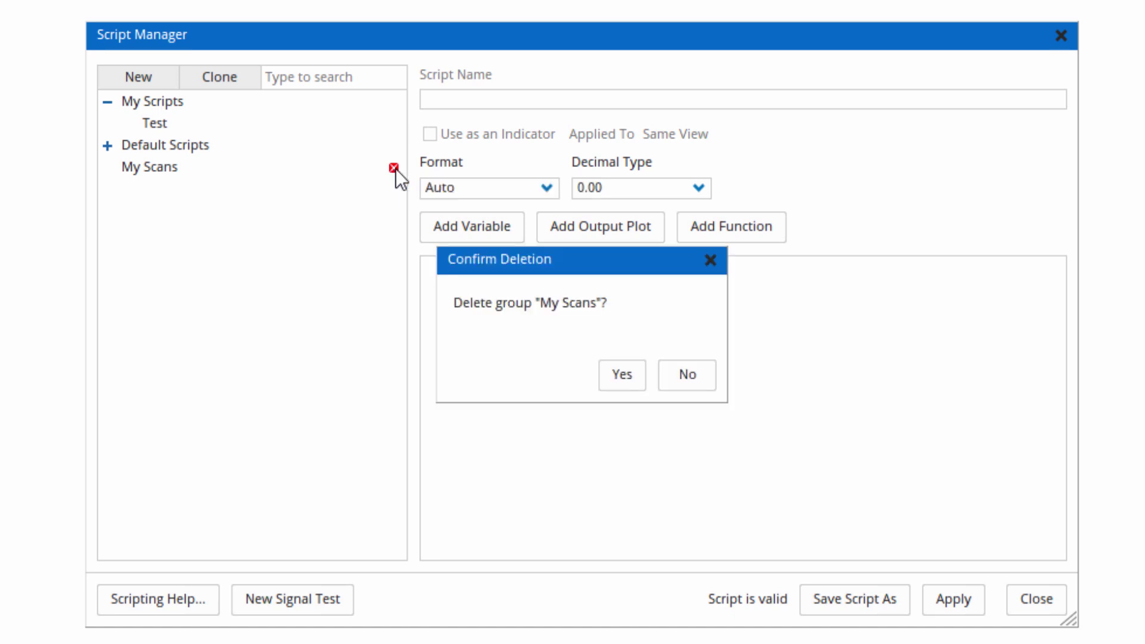
{"action": "left_click", "coordinate": [615, 375]}
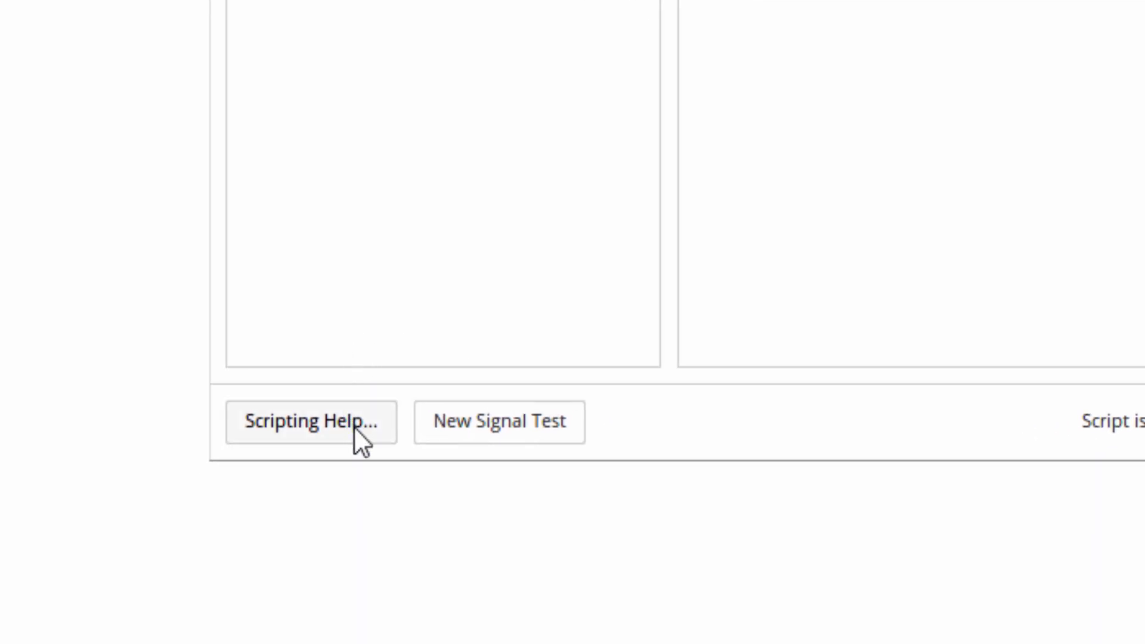
{"action": "left_click", "coordinate": [354, 427]}
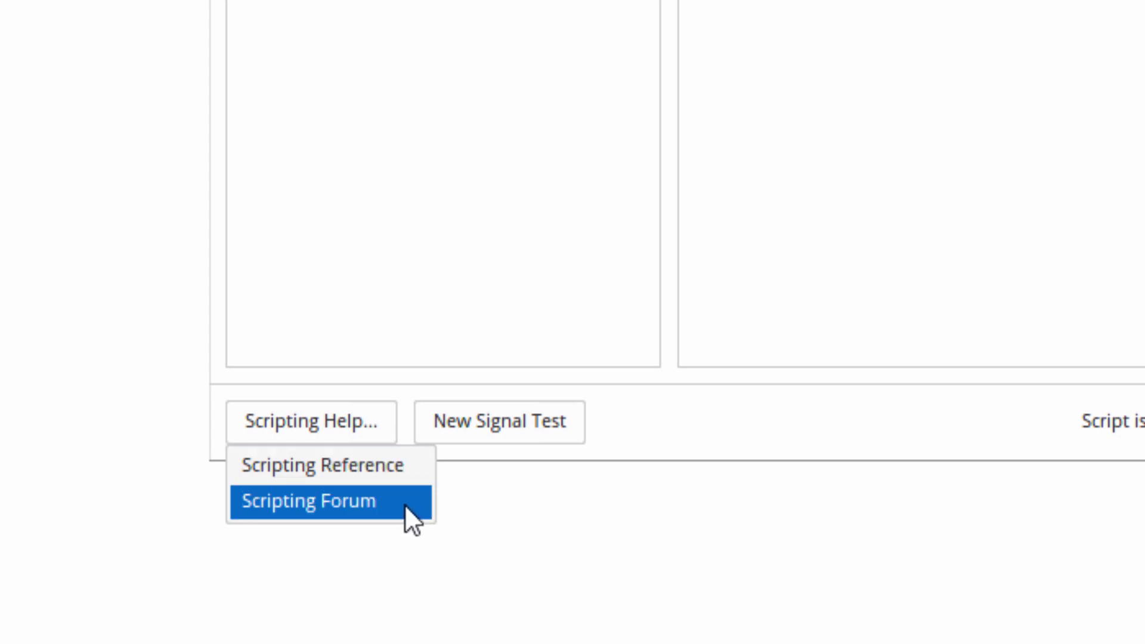
{"action": "left_click", "coordinate": [820, 441]}
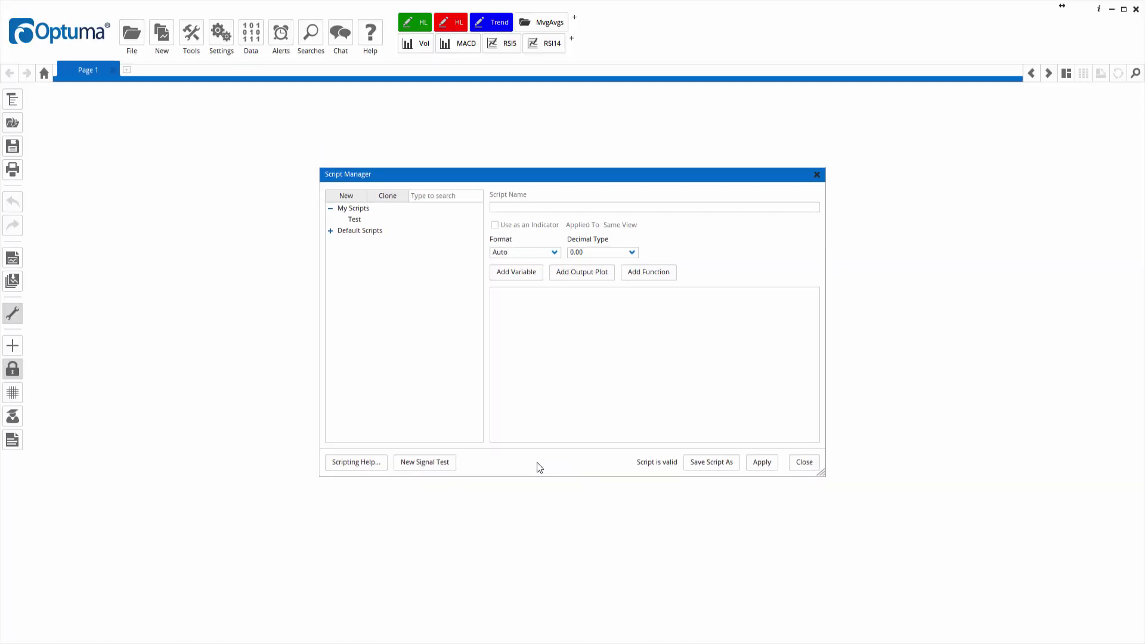